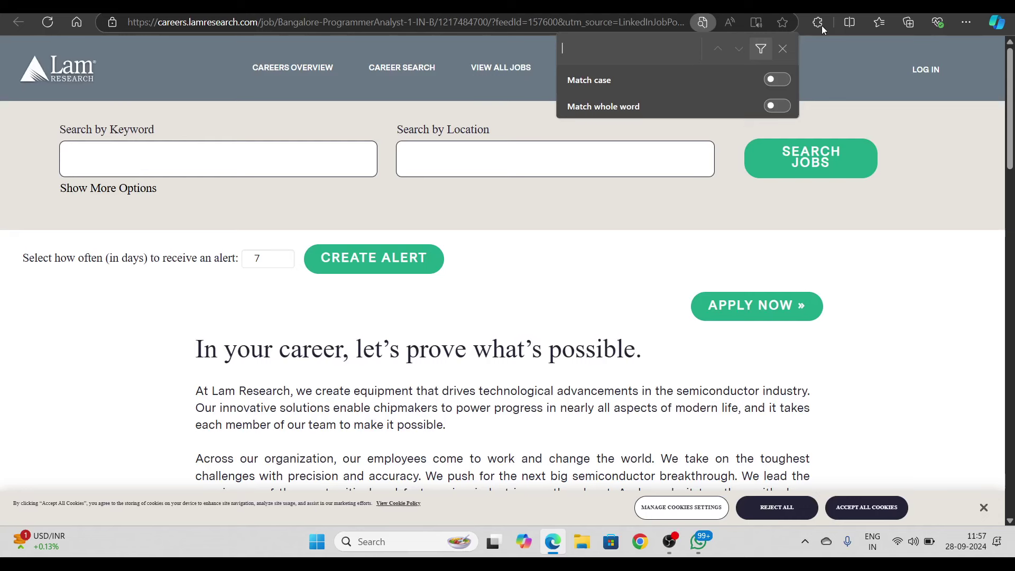
Close the find bar and read the Programmer/Analyst 1 posting, including its 2024 graduation requirement
{"action": "left_click", "coordinate": [784, 50]}
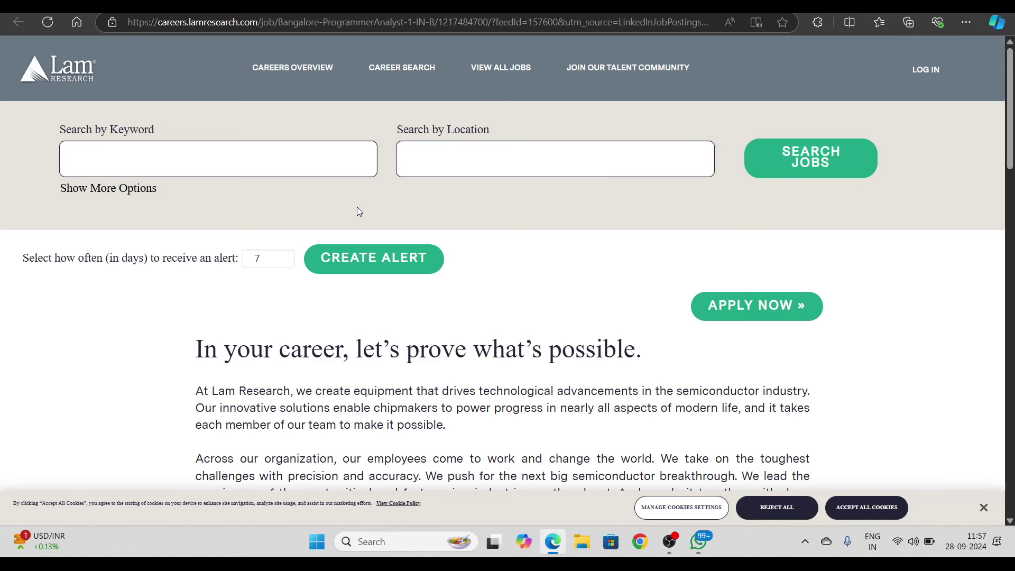
{"action": "scroll", "coordinate": [357, 207], "scroll_direction": "down", "scroll_amount": 6}
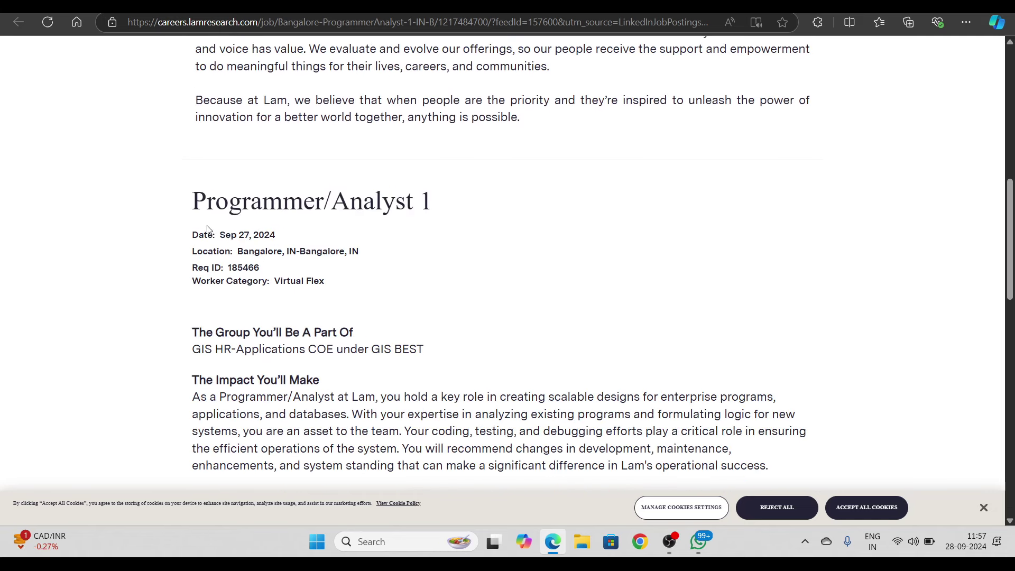
{"action": "left_click_drag", "start_coordinate": [170, 209], "coordinate": [551, 249]}
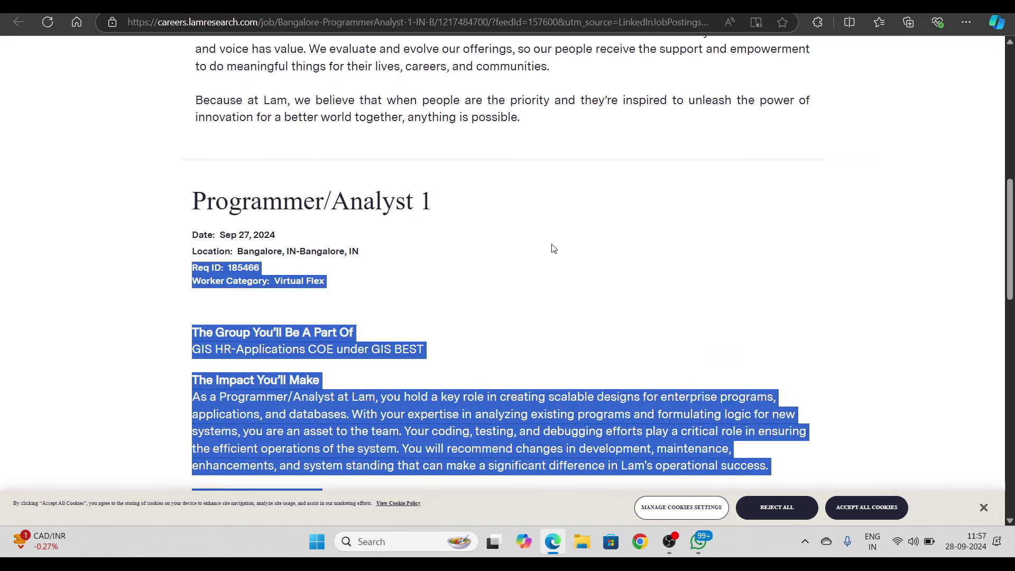
{"action": "left_click", "coordinate": [390, 275]}
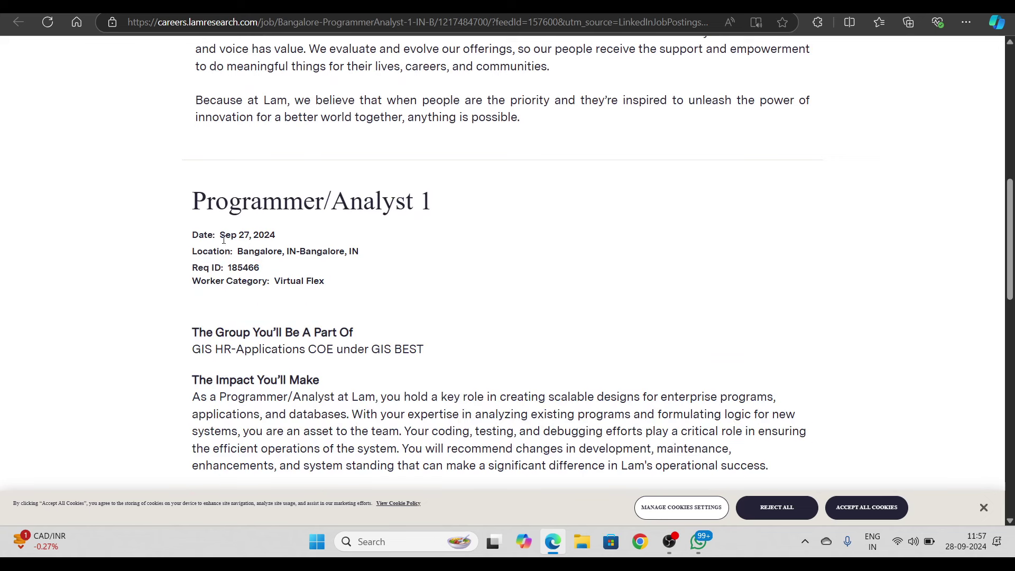
{"action": "left_click_drag", "start_coordinate": [223, 239], "coordinate": [337, 202]}
{"action": "left_click", "coordinate": [419, 282]}
{"action": "scroll", "coordinate": [431, 236], "scroll_direction": "down", "scroll_amount": 3}
{"action": "scroll", "coordinate": [432, 235], "scroll_direction": "down", "scroll_amount": 3}
{"action": "scroll", "coordinate": [432, 236], "scroll_direction": "down", "scroll_amount": 2}
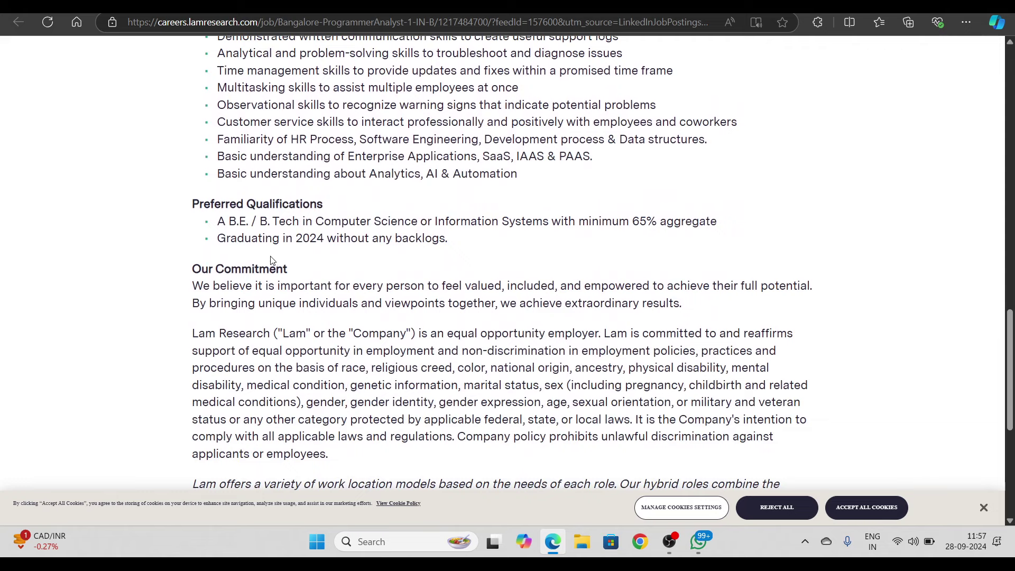
{"action": "left_click_drag", "start_coordinate": [220, 240], "coordinate": [454, 253]}
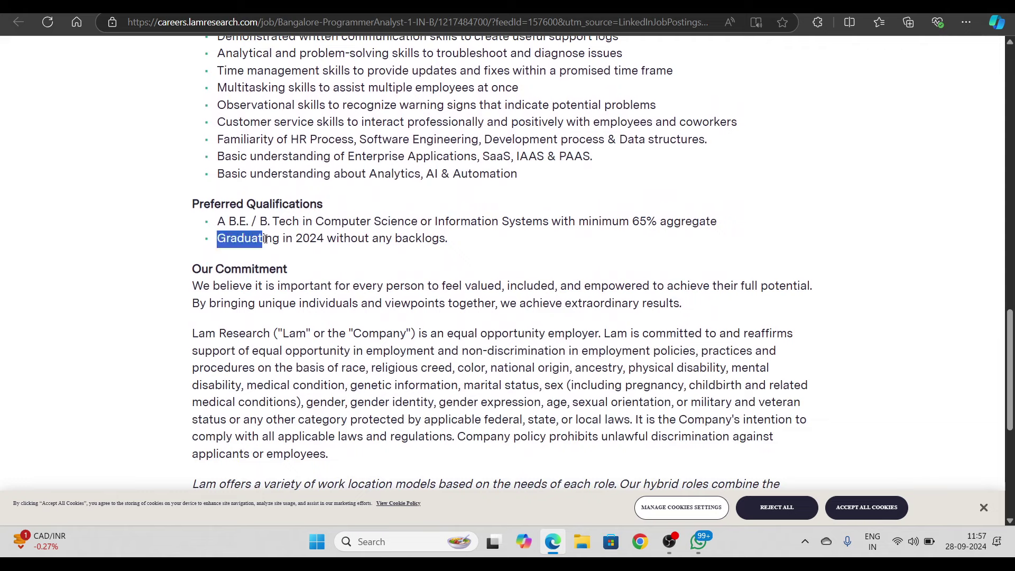
{"action": "left_click", "coordinate": [435, 287]}
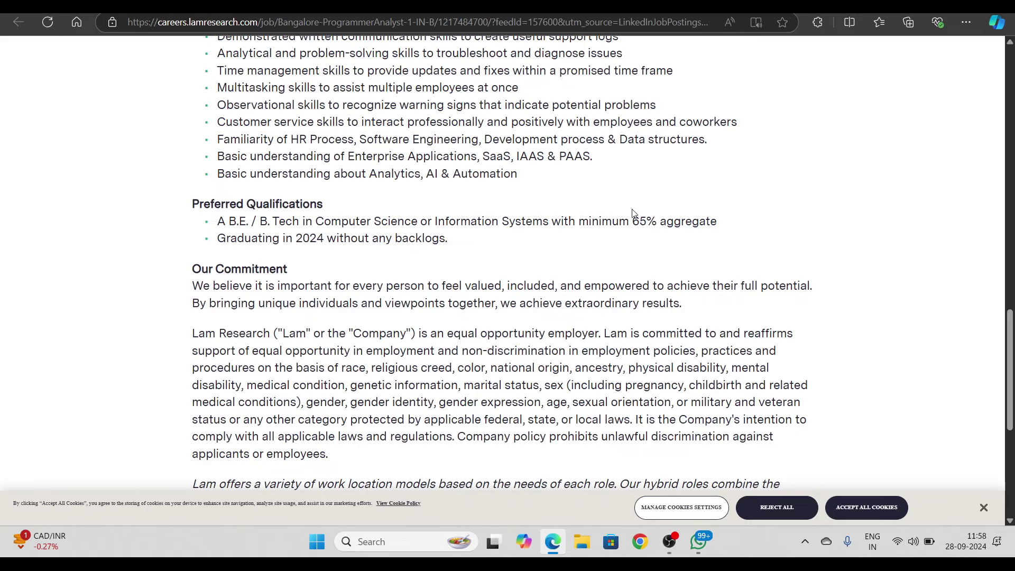
{"action": "scroll", "coordinate": [634, 214], "scroll_direction": "down", "scroll_amount": 4}
{"action": "scroll", "coordinate": [627, 213], "scroll_direction": "up", "scroll_amount": 5}
{"action": "scroll", "coordinate": [603, 208], "scroll_direction": "up", "scroll_amount": 10}
{"action": "scroll", "coordinate": [573, 203], "scroll_direction": "up", "scroll_amount": 3}
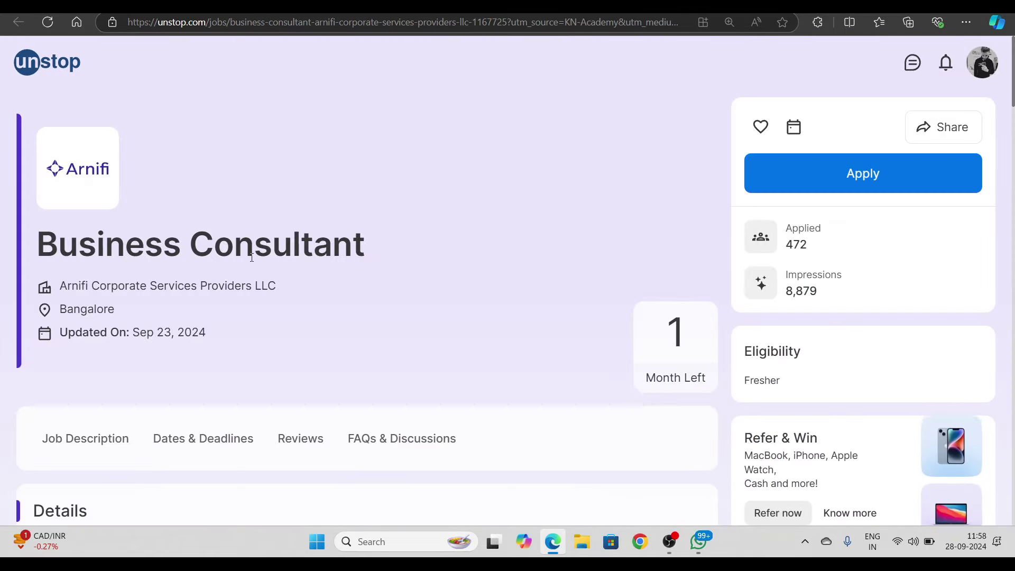
{"action": "scroll", "coordinate": [246, 255], "scroll_direction": "down", "scroll_amount": 5}
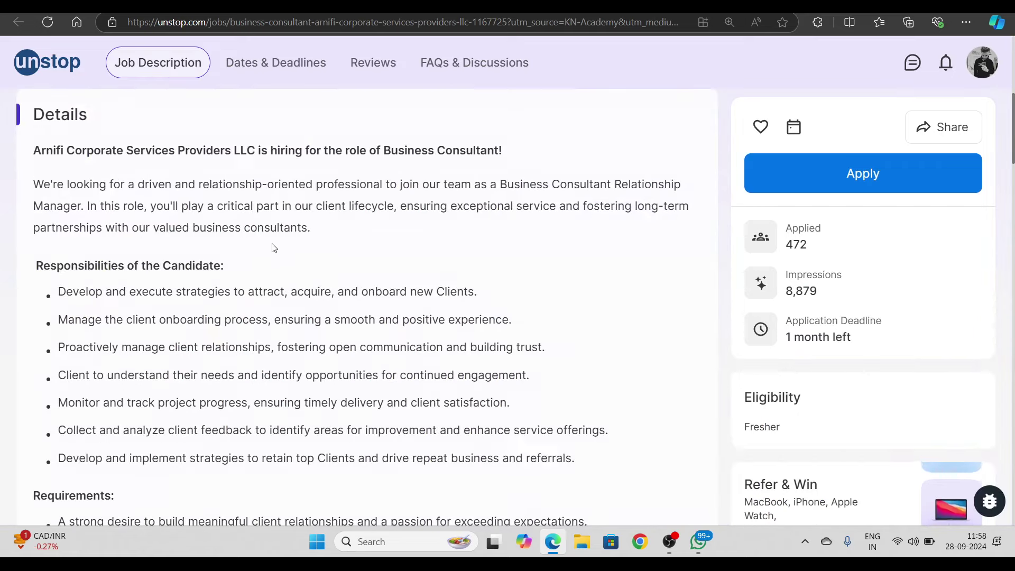
{"action": "scroll", "coordinate": [243, 252], "scroll_direction": "down", "scroll_amount": 1}
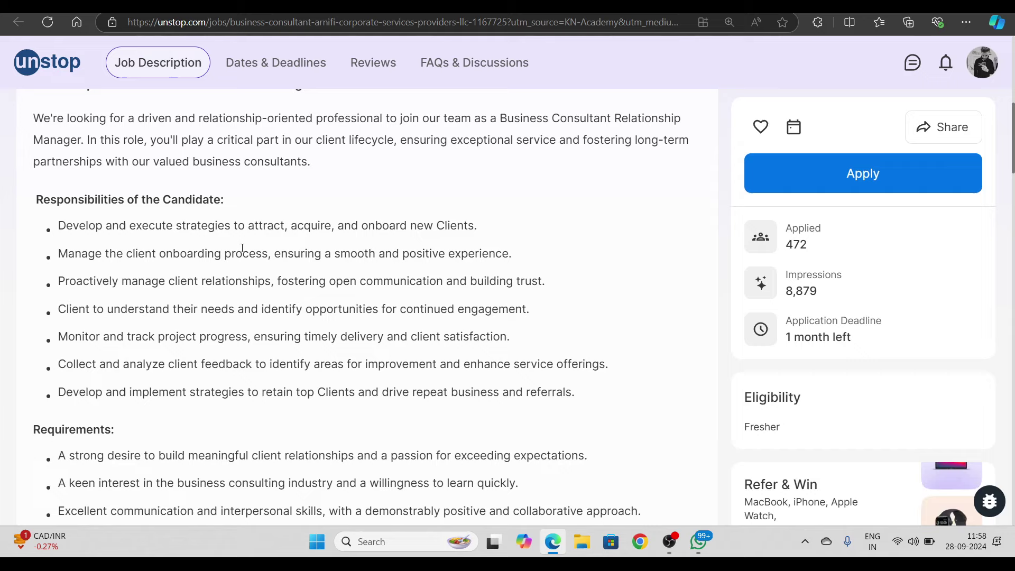
{"action": "scroll", "coordinate": [246, 276], "scroll_direction": "down", "scroll_amount": 3}
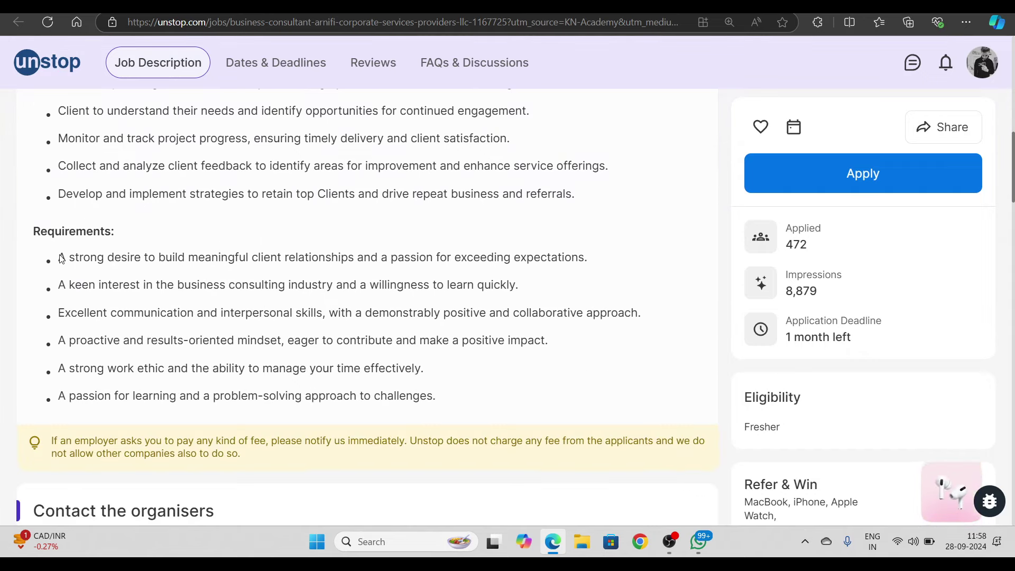
Highlight and then deselect the Arnifi Business Consultant Requirements bullet list
{"action": "mouse_move", "coordinate": [59, 255]}
{"action": "left_mouse_down"}
{"action": "mouse_move", "coordinate": [397, 352]}
{"action": "mouse_move", "coordinate": [433, 399]}
{"action": "left_mouse_up"}
{"action": "left_click", "coordinate": [219, 336]}
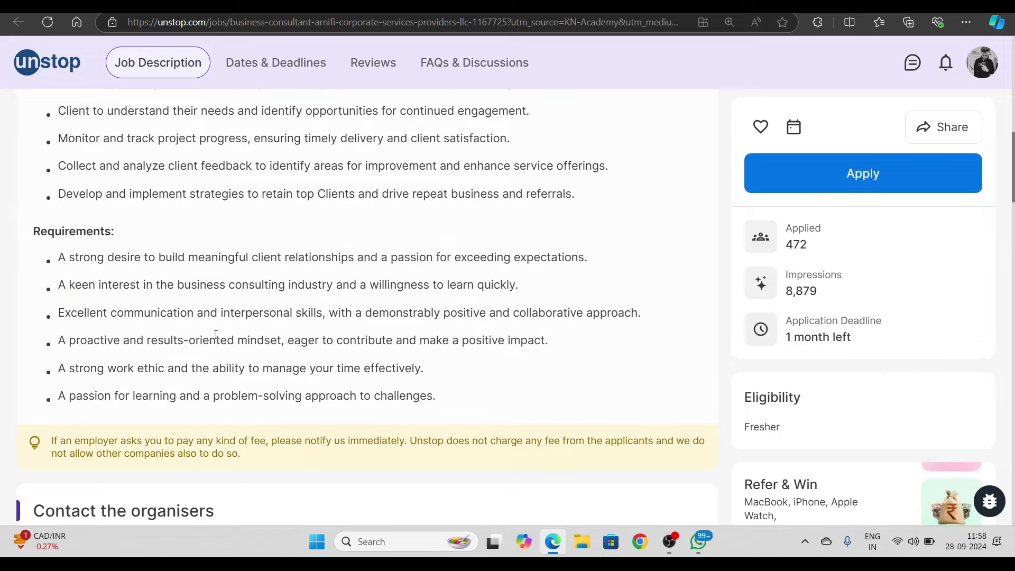
{"action": "scroll", "coordinate": [216, 334], "scroll_direction": "up", "scroll_amount": 8}
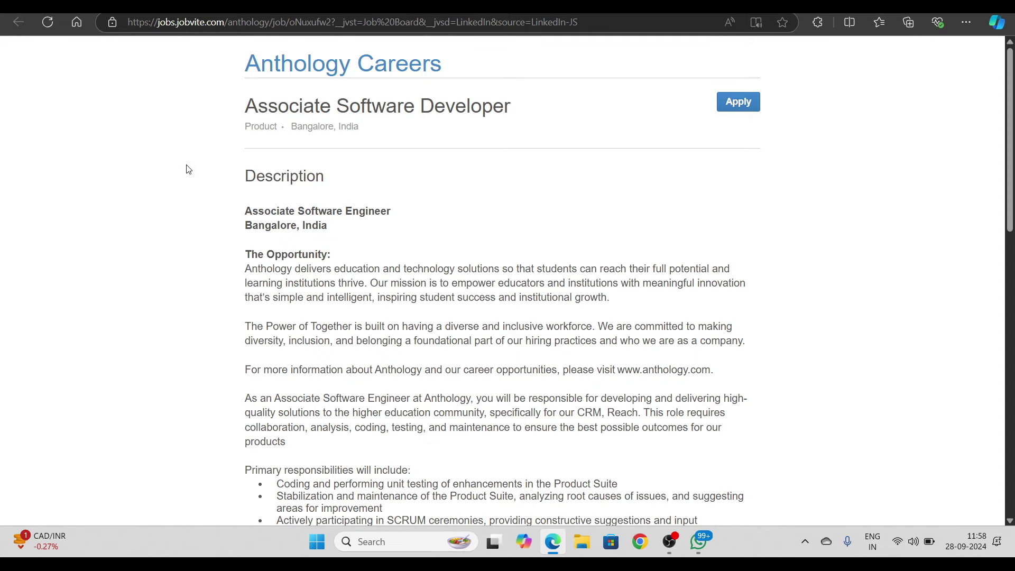
{"action": "scroll", "coordinate": [195, 169], "scroll_direction": "down", "scroll_amount": 3}
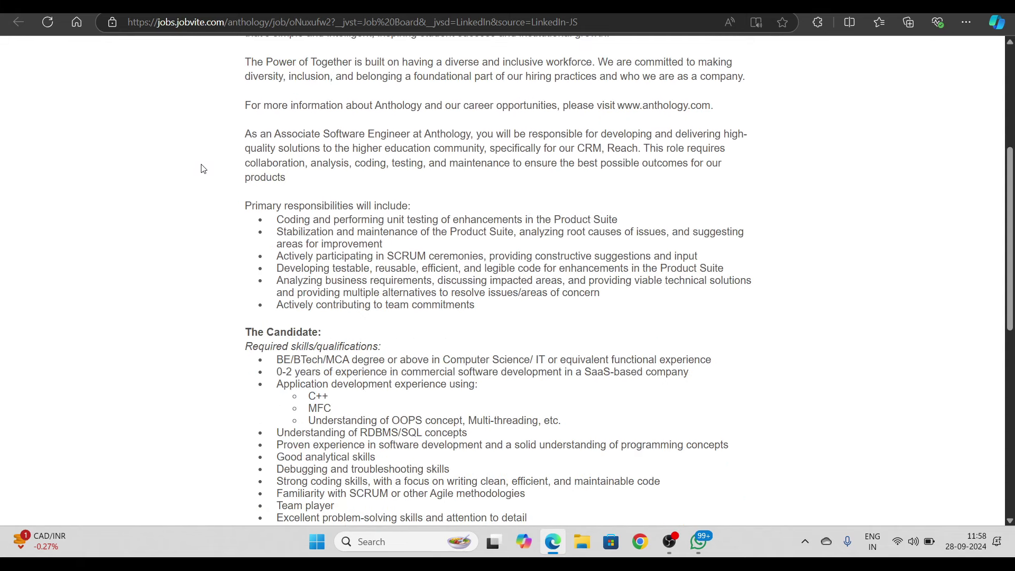
{"action": "scroll", "coordinate": [202, 183], "scroll_direction": "down", "scroll_amount": 2}
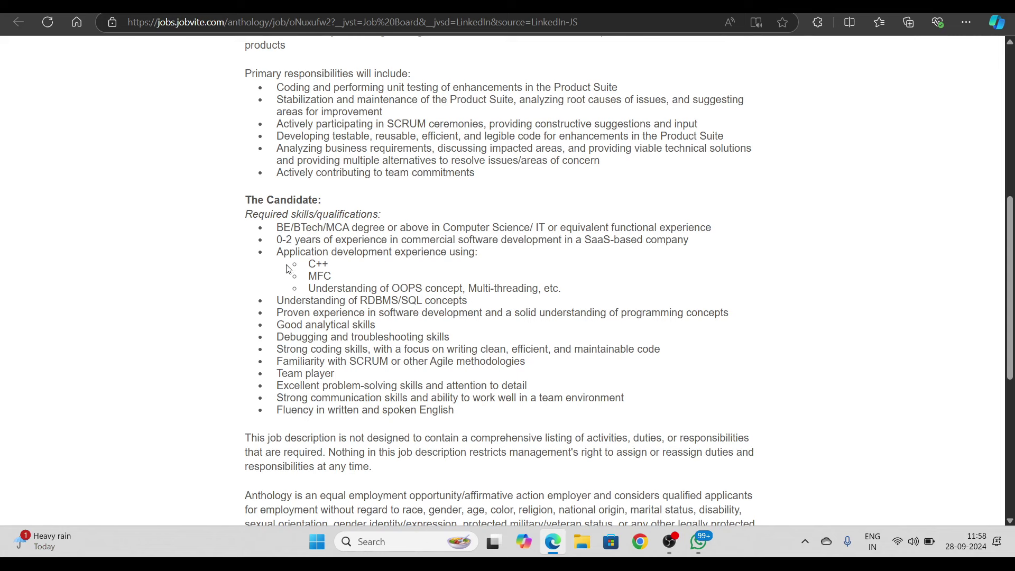
Review the degree, C++, experience and Bangalore location requirements, then go to the S&P Global posting
{"action": "left_click_drag", "start_coordinate": [194, 230], "coordinate": [757, 266]}
{"action": "left_click", "coordinate": [438, 386]}
{"action": "left_click_drag", "start_coordinate": [295, 240], "coordinate": [425, 313]}
{"action": "left_click", "coordinate": [278, 374]}
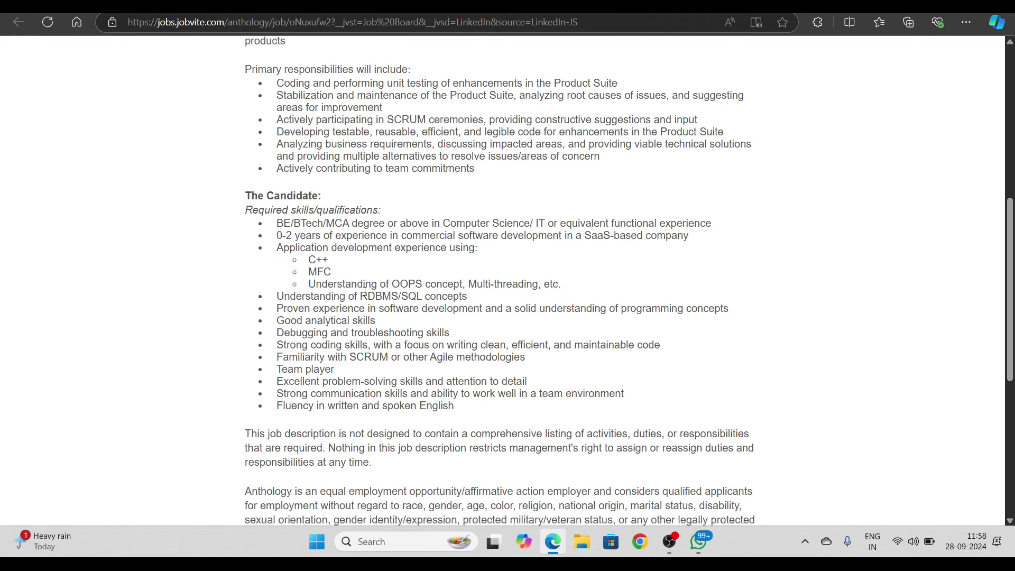
{"action": "scroll", "coordinate": [373, 343], "scroll_direction": "down", "scroll_amount": 4}
{"action": "scroll", "coordinate": [373, 343], "scroll_direction": "up", "scroll_amount": 8}
{"action": "scroll", "coordinate": [373, 340], "scroll_direction": "up", "scroll_amount": 2}
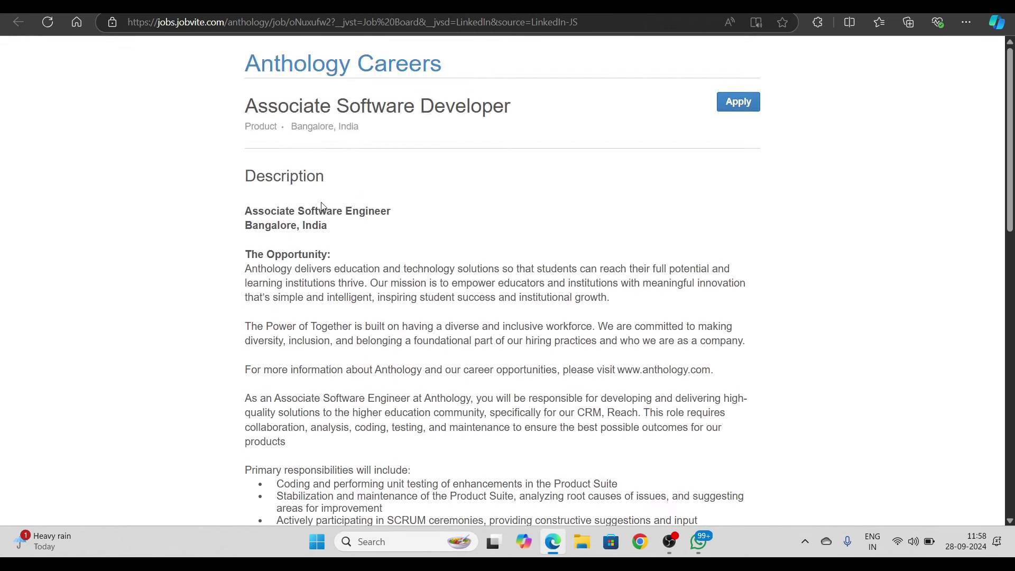
{"action": "left_click_drag", "start_coordinate": [238, 229], "coordinate": [451, 231]}
{"action": "left_click", "coordinate": [152, 207]}
{"action": "scroll", "coordinate": [225, 175], "scroll_direction": "down", "scroll_amount": 5}
{"action": "scroll", "coordinate": [230, 175], "scroll_direction": "down", "scroll_amount": 2}
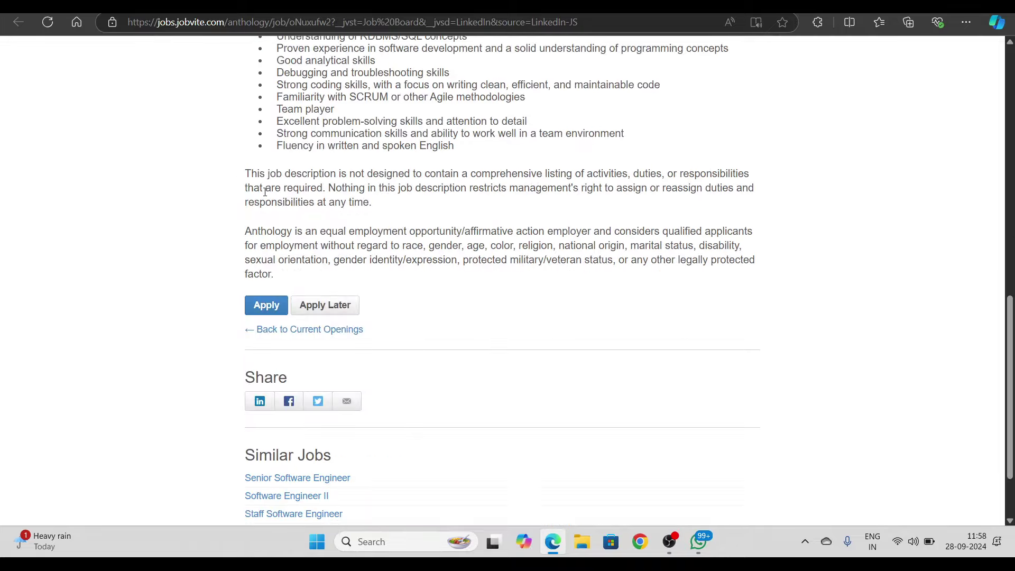
{"action": "scroll", "coordinate": [237, 174], "scroll_direction": "up", "scroll_amount": 10}
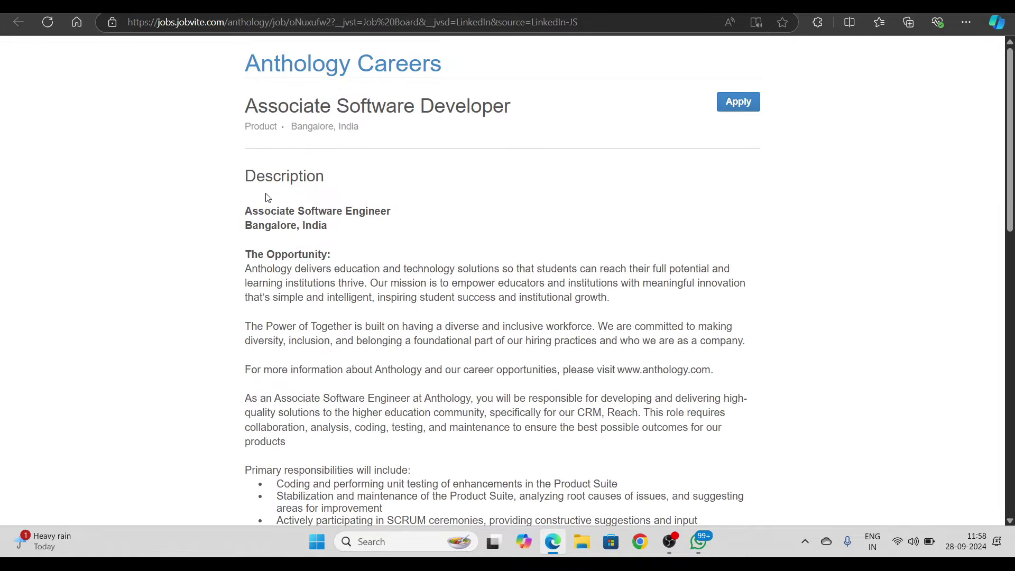
{"action": "left_click", "coordinate": [555, 7]}
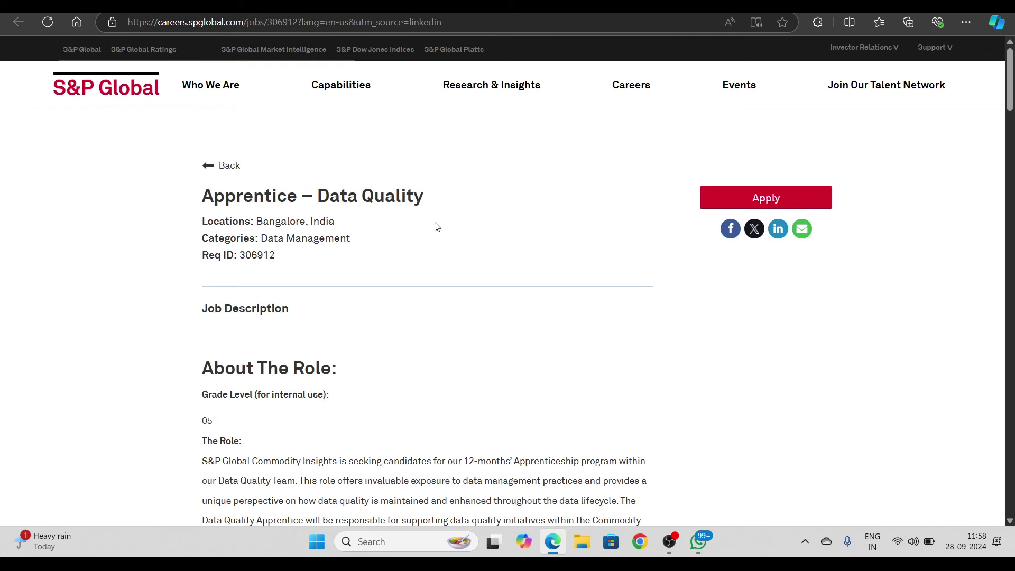
{"action": "scroll", "coordinate": [434, 228], "scroll_direction": "down", "scroll_amount": 3}
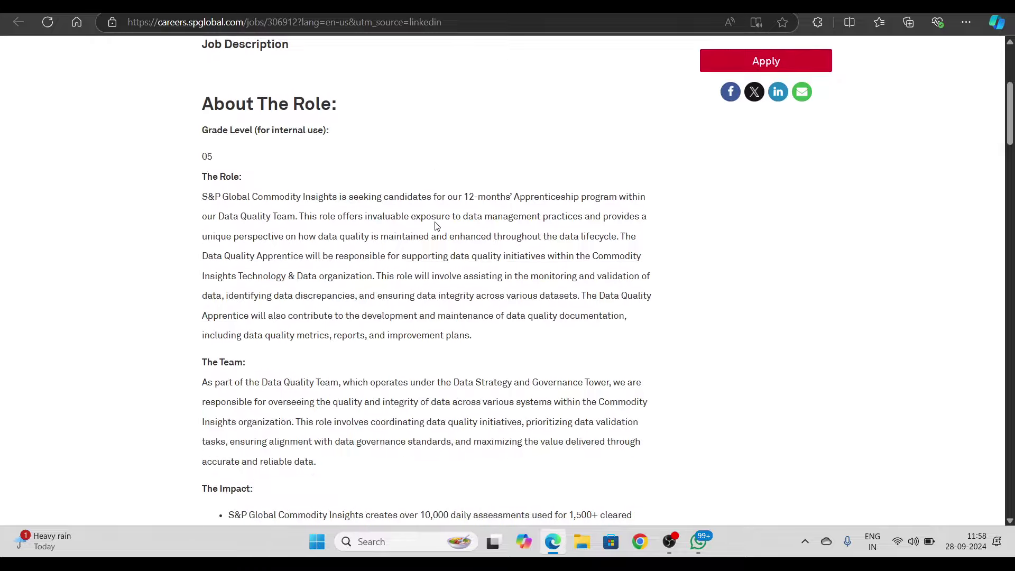
{"action": "scroll", "coordinate": [435, 227], "scroll_direction": "down", "scroll_amount": 2}
{"action": "scroll", "coordinate": [433, 222], "scroll_direction": "down", "scroll_amount": 1}
{"action": "scroll", "coordinate": [432, 217], "scroll_direction": "down", "scroll_amount": 4}
{"action": "scroll", "coordinate": [431, 218], "scroll_direction": "down", "scroll_amount": 2}
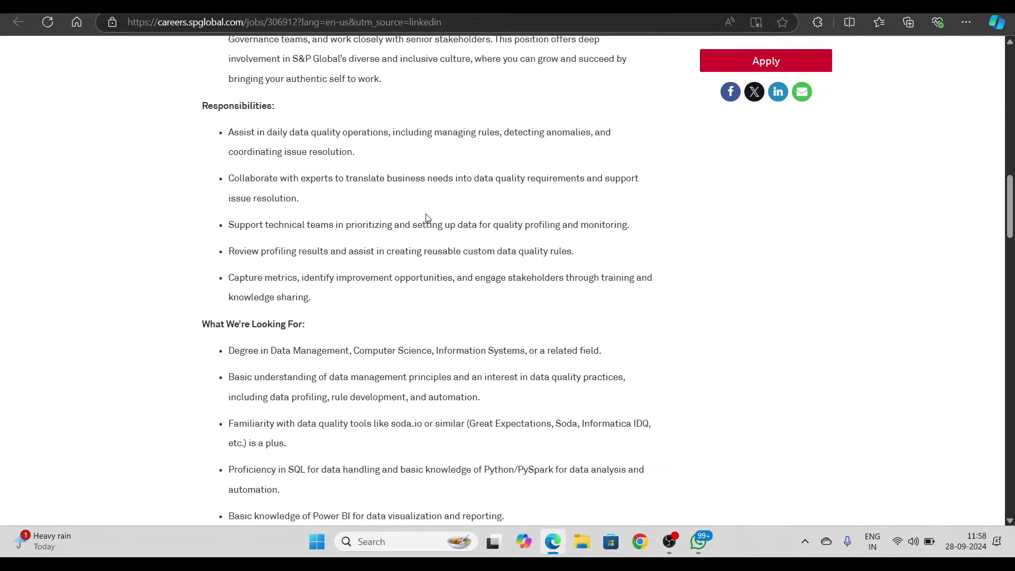
{"action": "scroll", "coordinate": [238, 194], "scroll_direction": "down", "scroll_amount": 2}
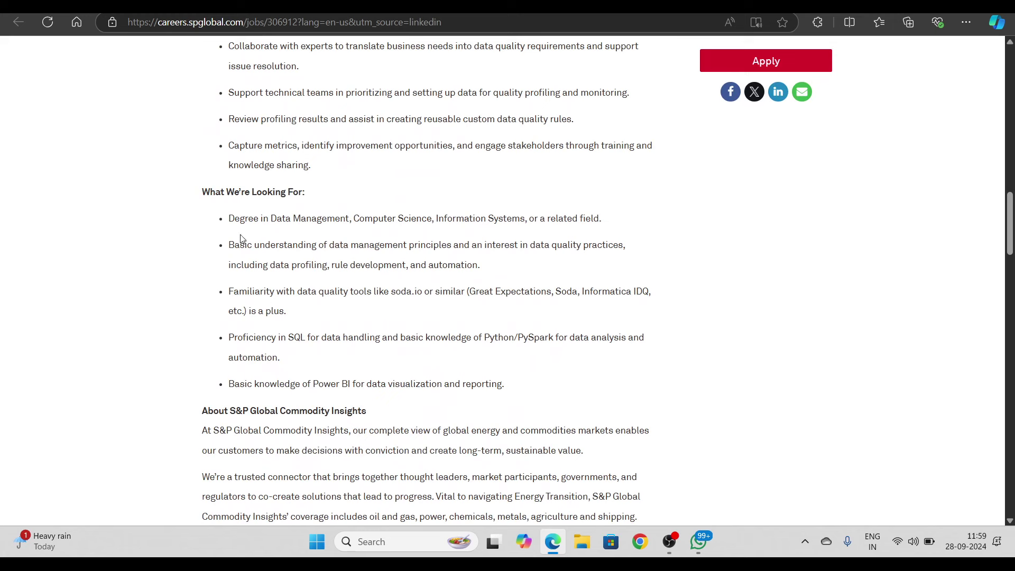
Highlight the degree, data management and What We're Looking For requirements, then the Data Quality title
{"action": "left_click_drag", "start_coordinate": [228, 220], "coordinate": [383, 220]}
{"action": "left_click", "coordinate": [485, 245]}
{"action": "left_click_drag", "start_coordinate": [228, 244], "coordinate": [679, 254]}
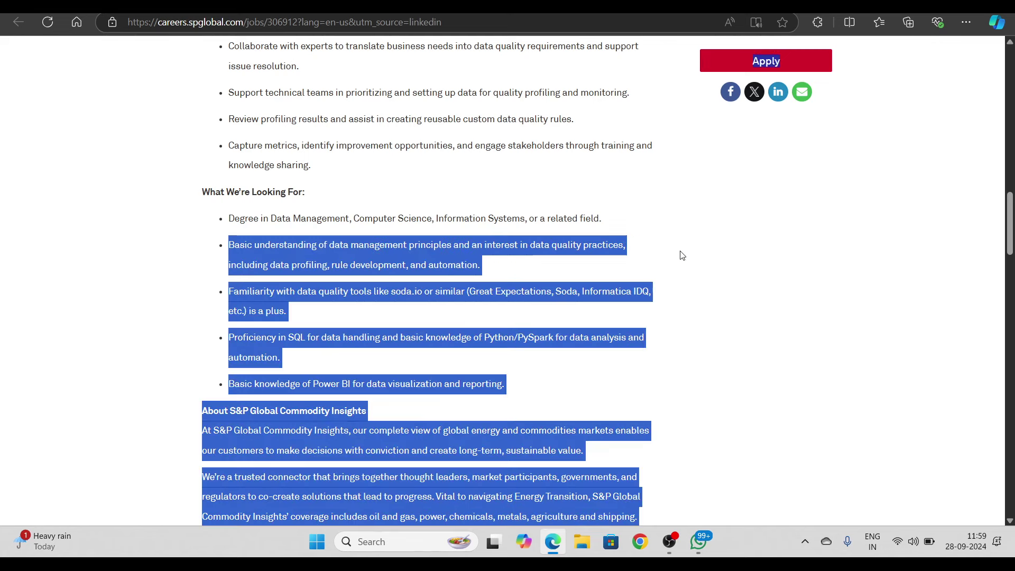
{"action": "mouse_move", "coordinate": [201, 191]}
{"action": "left_mouse_down"}
{"action": "mouse_move", "coordinate": [280, 262]}
{"action": "mouse_move", "coordinate": [328, 340]}
{"action": "left_mouse_up"}
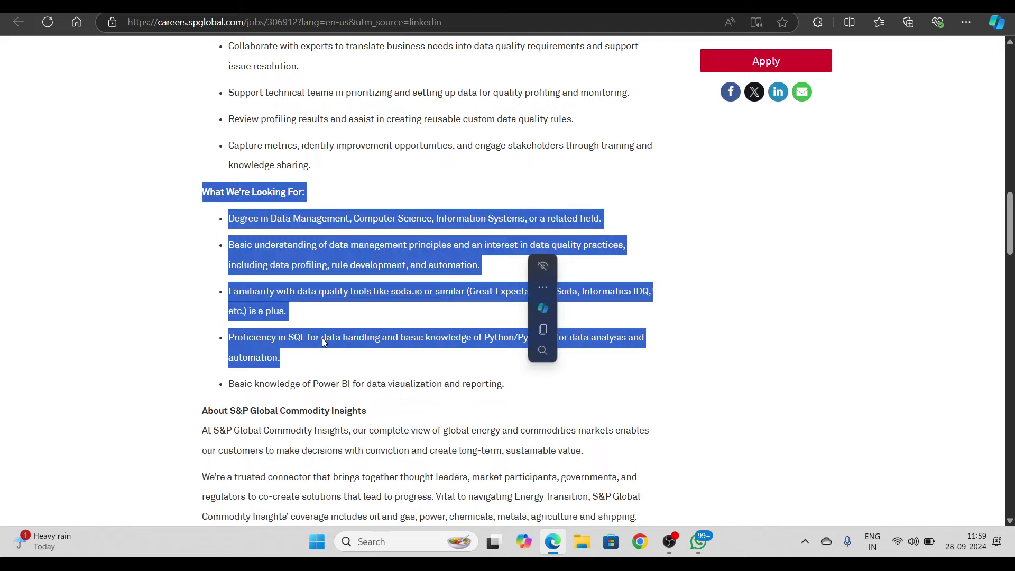
{"action": "scroll", "coordinate": [290, 315], "scroll_direction": "up", "scroll_amount": 10}
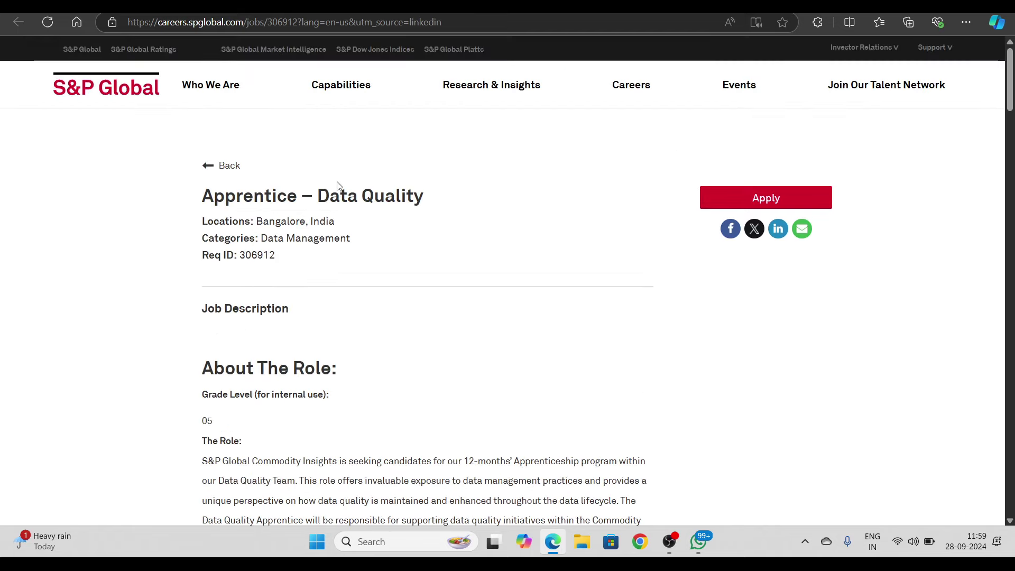
{"action": "left_click_drag", "start_coordinate": [297, 195], "coordinate": [500, 198]}
{"action": "left_click_drag", "start_coordinate": [302, 238], "coordinate": [368, 238]}
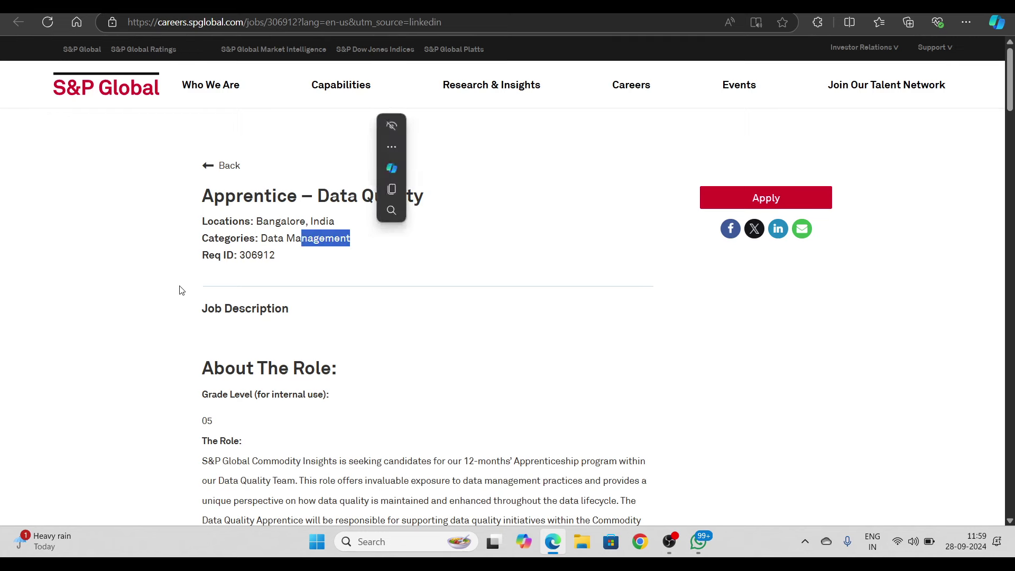
{"action": "left_click", "coordinate": [150, 281]}
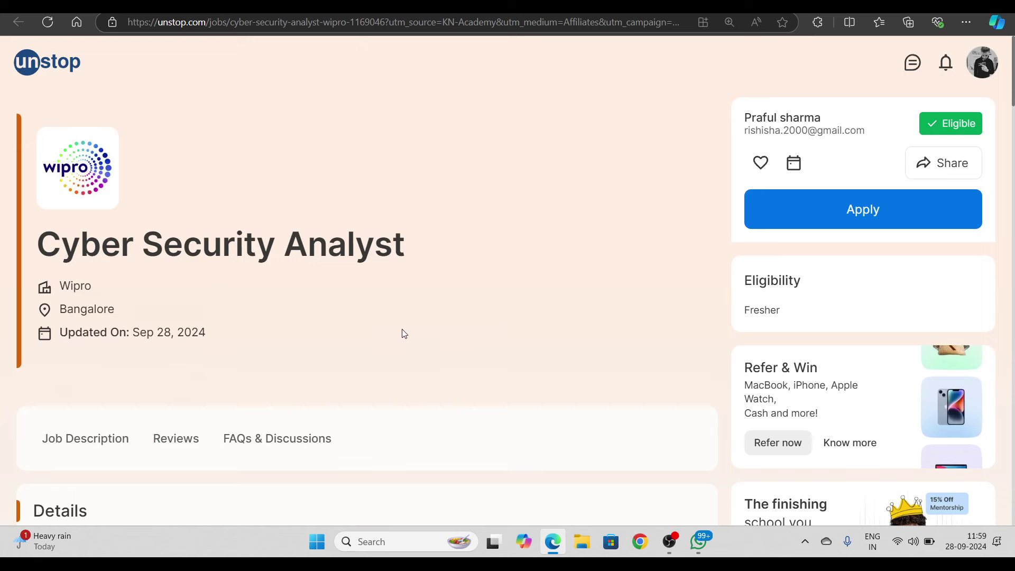
{"action": "scroll", "coordinate": [321, 310], "scroll_direction": "down", "scroll_amount": 3}
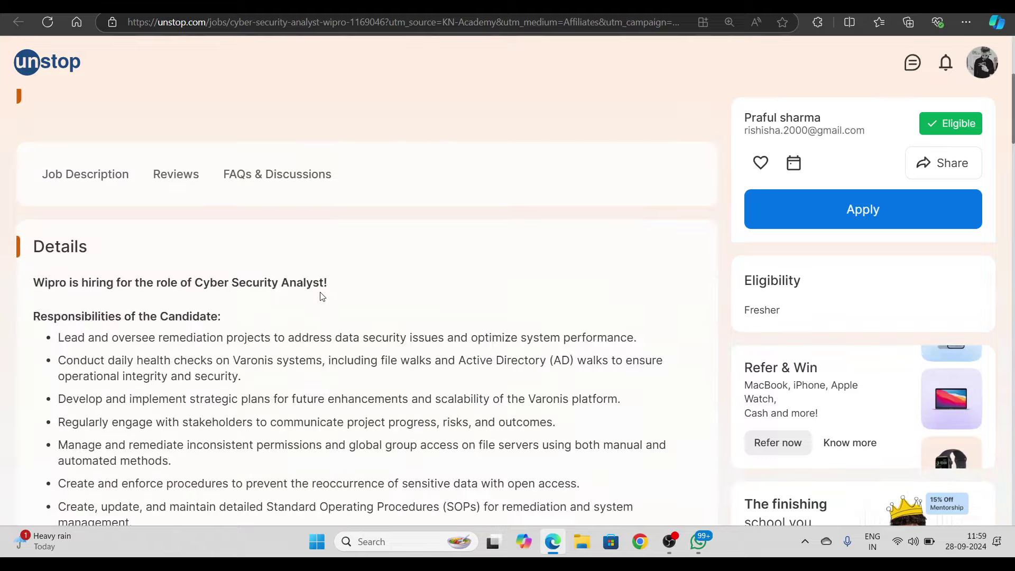
{"action": "scroll", "coordinate": [294, 325], "scroll_direction": "down", "scroll_amount": 3}
{"action": "scroll", "coordinate": [270, 358], "scroll_direction": "down", "scroll_amount": 3}
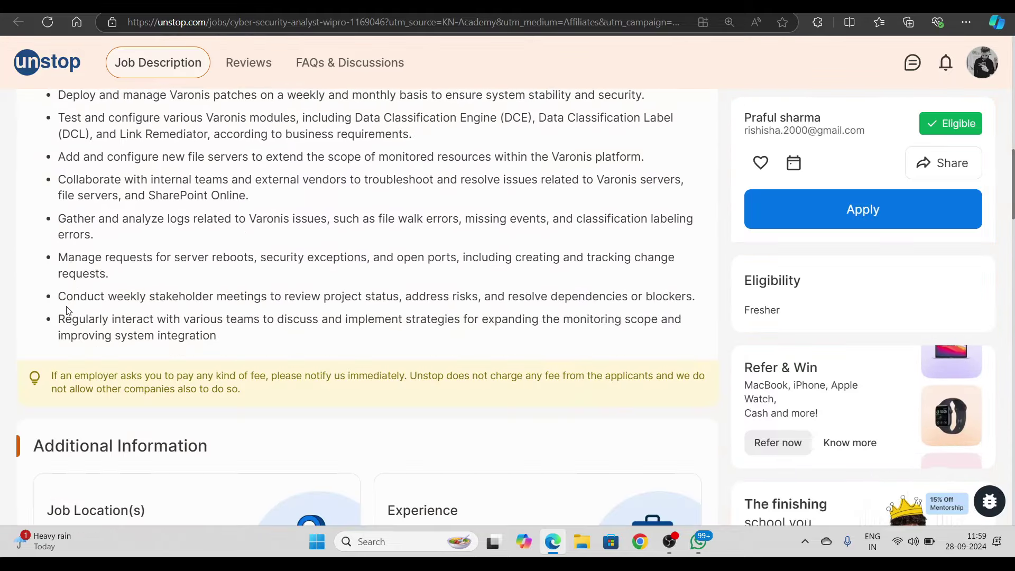
{"action": "left_click_drag", "start_coordinate": [57, 255], "coordinate": [282, 361]}
{"action": "scroll", "coordinate": [282, 361], "scroll_direction": "up", "scroll_amount": 5}
{"action": "scroll", "coordinate": [160, 245], "scroll_direction": "up", "scroll_amount": 5}
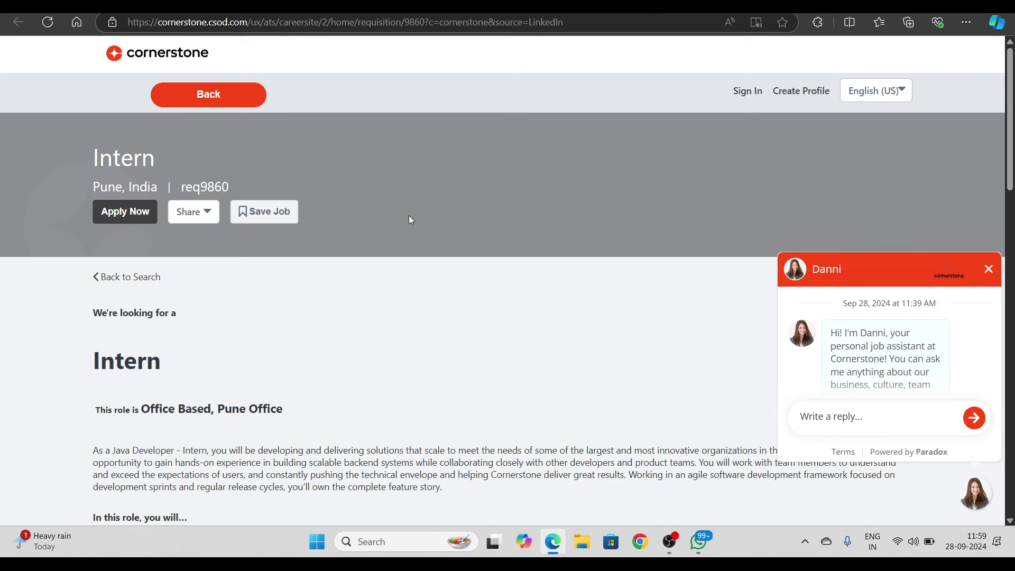
{"action": "scroll", "coordinate": [382, 203], "scroll_direction": "down", "scroll_amount": 4}
Check the Java Developer Intern's Pune Office location and Bachelor's degree requirement
{"action": "left_click_drag", "start_coordinate": [232, 78], "coordinate": [262, 79]}
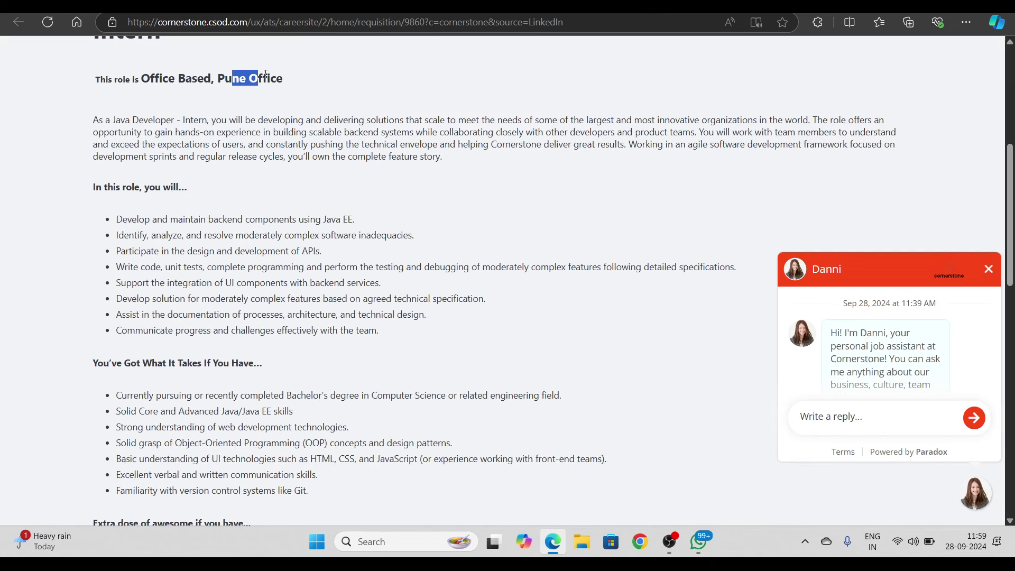
{"action": "left_click", "coordinate": [136, 234]}
{"action": "scroll", "coordinate": [144, 233], "scroll_direction": "down", "scroll_amount": 2}
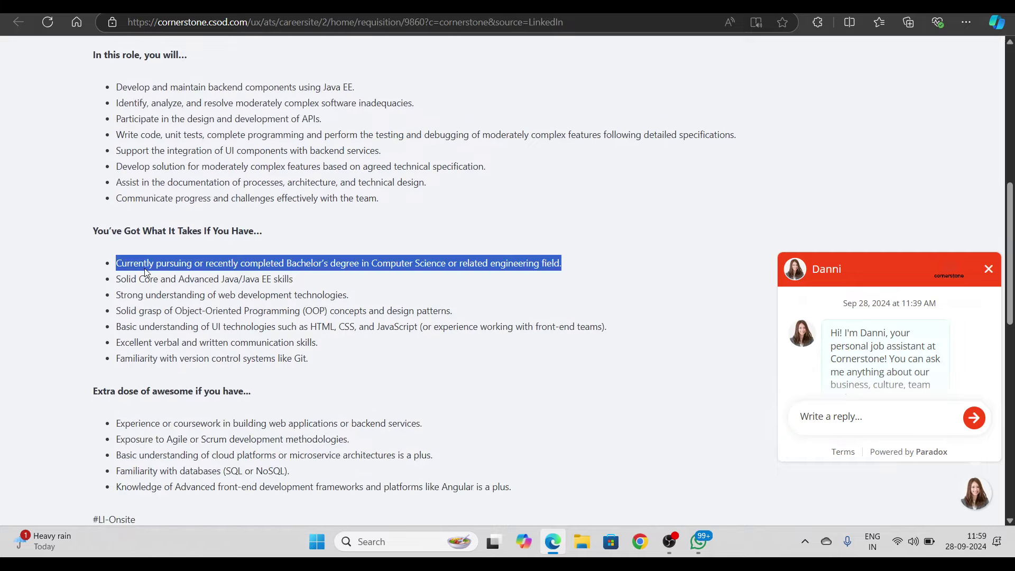
{"action": "left_click_drag", "start_coordinate": [561, 262], "coordinate": [367, 263]}
{"action": "left_click", "coordinate": [364, 305]}
{"action": "scroll", "coordinate": [365, 305], "scroll_direction": "down", "scroll_amount": 3}
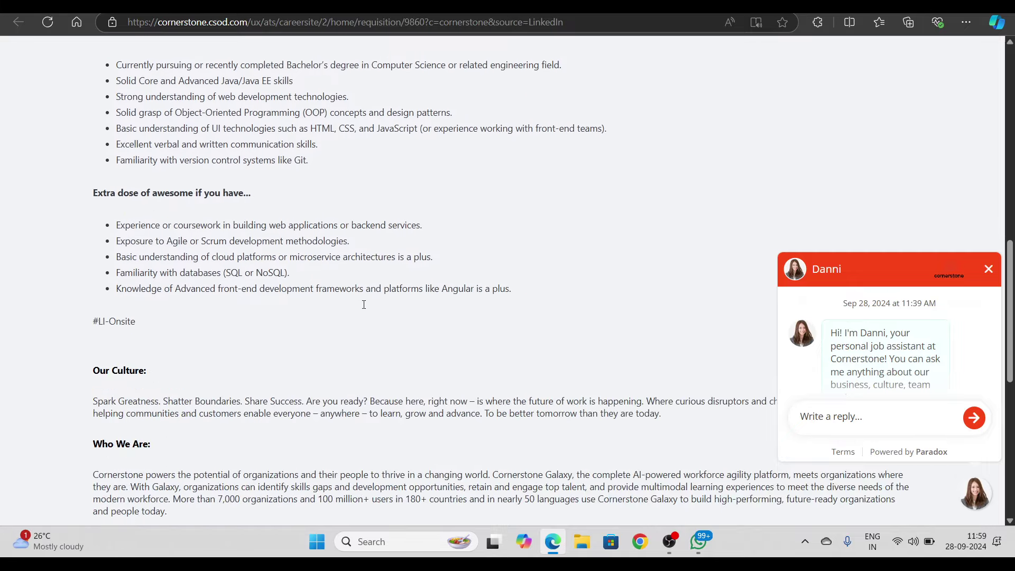
{"action": "scroll", "coordinate": [372, 281], "scroll_direction": "up", "scroll_amount": 5}
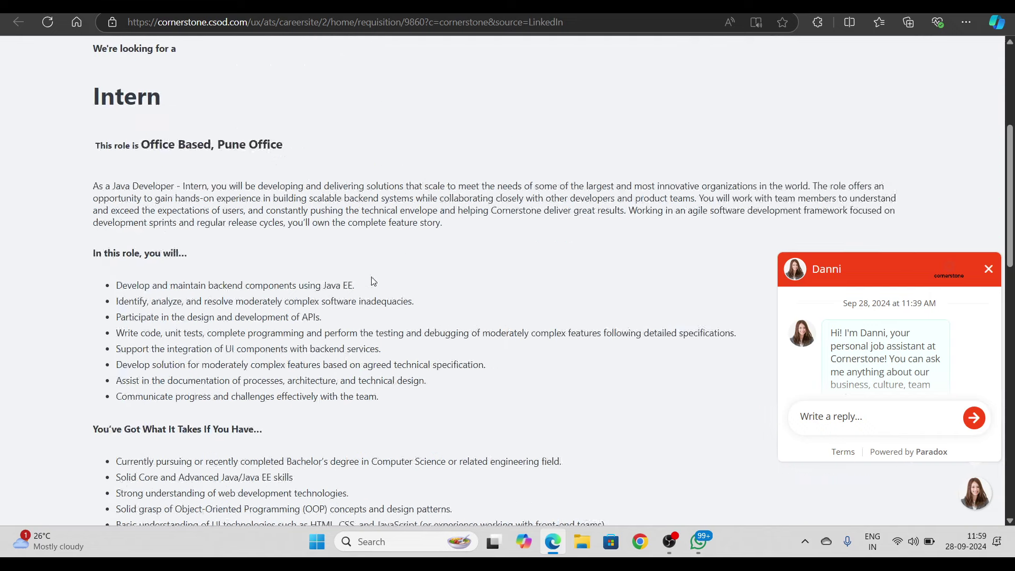
{"action": "scroll", "coordinate": [373, 280], "scroll_direction": "up", "scroll_amount": 3}
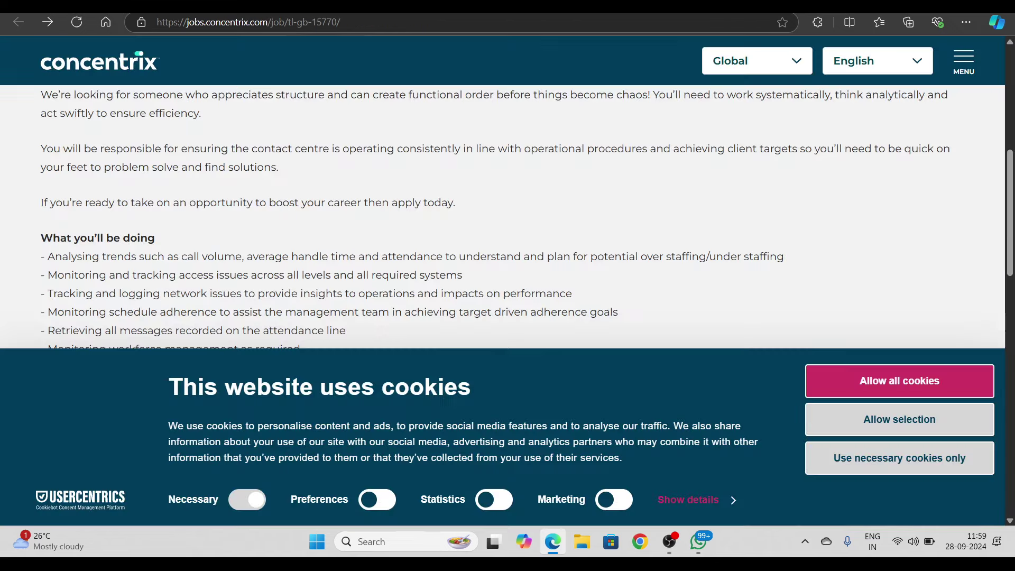
{"action": "scroll", "coordinate": [476, 115], "scroll_direction": "up", "scroll_amount": 10}
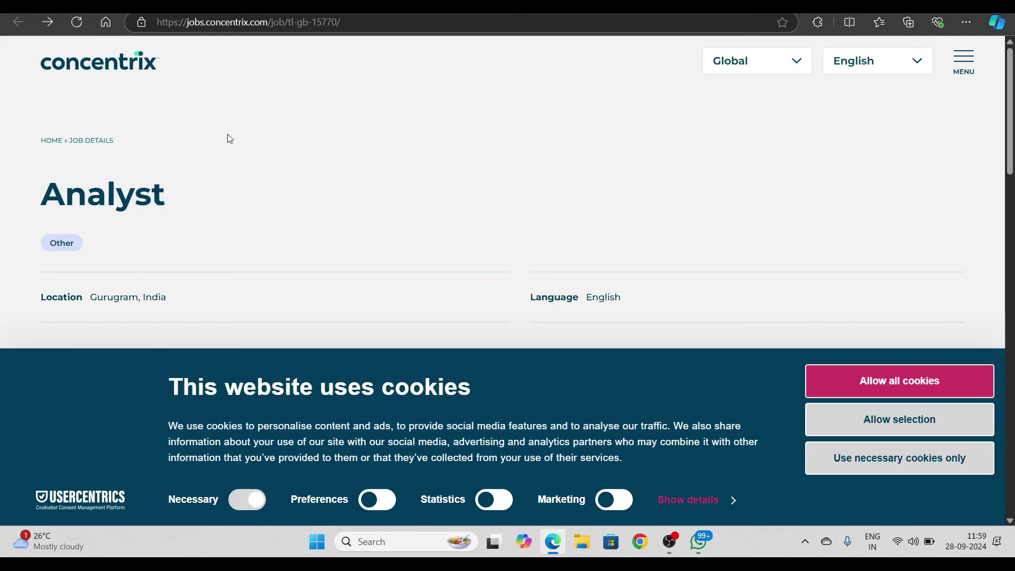
{"action": "left_click_drag", "start_coordinate": [66, 195], "coordinate": [155, 205]}
Read the Gurugram Analyst's communication skills and contact-centre metrics requirements under What you'll need
{"action": "left_click", "coordinate": [341, 273]}
{"action": "scroll", "coordinate": [321, 260], "scroll_direction": "down", "scroll_amount": 2}
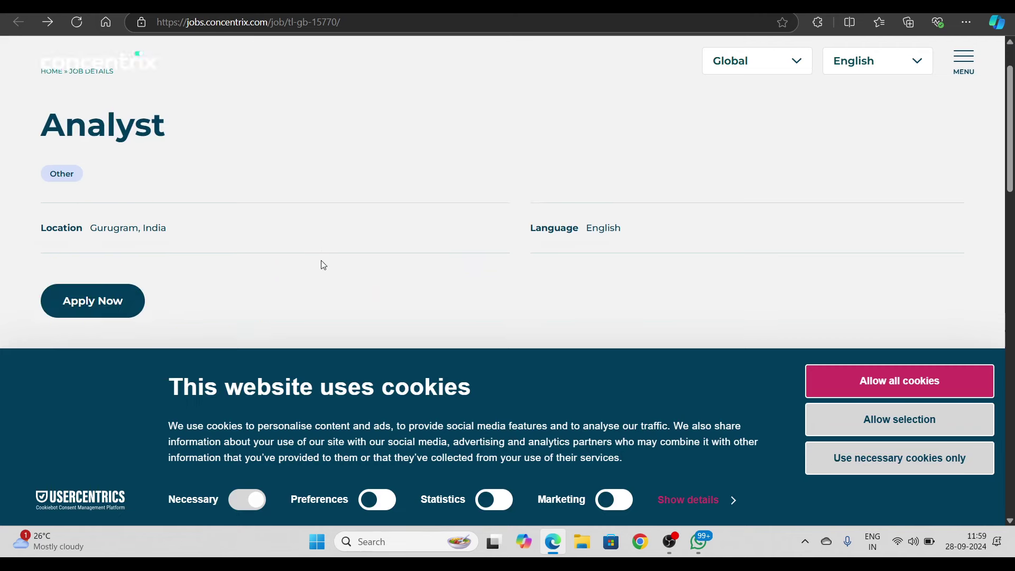
{"action": "left_click_drag", "start_coordinate": [90, 165], "coordinate": [236, 167]}
{"action": "scroll", "coordinate": [234, 238], "scroll_direction": "down", "scroll_amount": 3}
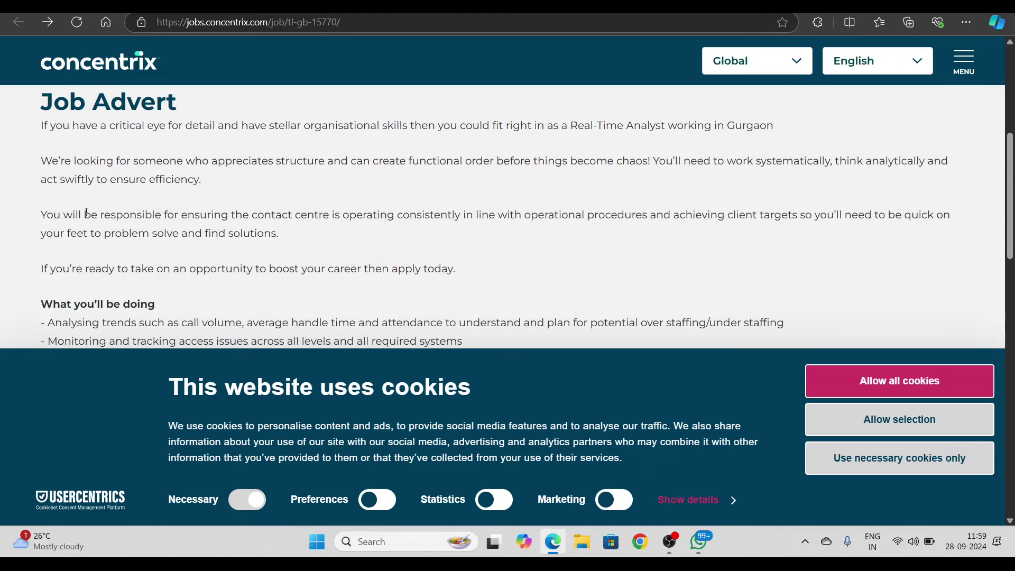
{"action": "left_click_drag", "start_coordinate": [41, 179], "coordinate": [139, 208]}
{"action": "left_click", "coordinate": [107, 236]}
{"action": "scroll", "coordinate": [107, 235], "scroll_direction": "down", "scroll_amount": 2}
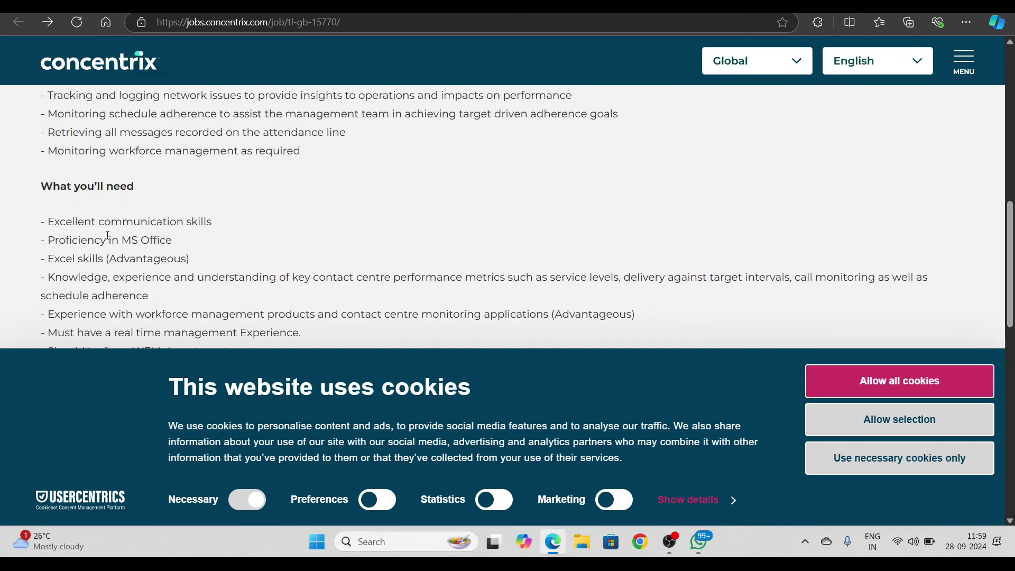
{"action": "left_click_drag", "start_coordinate": [50, 224], "coordinate": [212, 223]}
{"action": "mouse_move", "coordinate": [41, 240]}
{"action": "left_mouse_down"}
{"action": "mouse_move", "coordinate": [67, 239]}
{"action": "mouse_move", "coordinate": [101, 268]}
{"action": "left_mouse_up"}
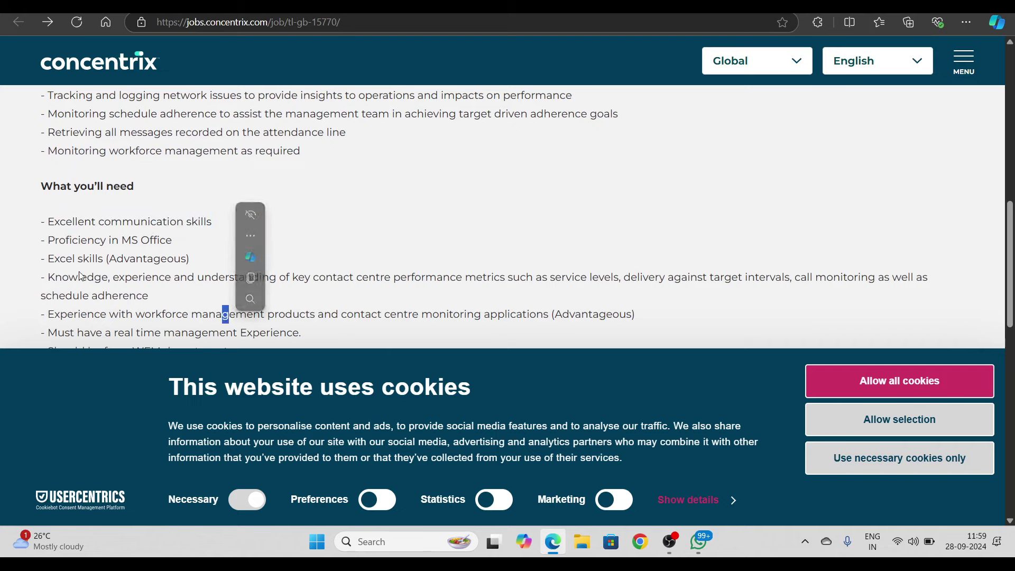
{"action": "mouse_move", "coordinate": [292, 277]}
{"action": "left_mouse_down"}
{"action": "mouse_move", "coordinate": [314, 294]}
{"action": "mouse_move", "coordinate": [400, 277]}
{"action": "left_mouse_up"}
{"action": "left_click", "coordinate": [106, 262]}
{"action": "scroll", "coordinate": [107, 263], "scroll_direction": "down", "scroll_amount": 3}
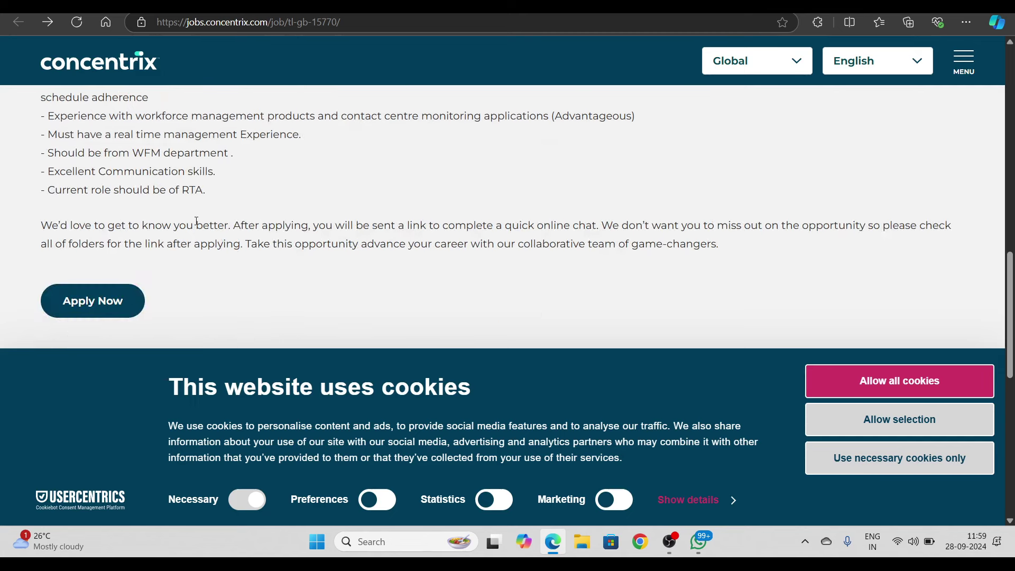
{"action": "scroll", "coordinate": [198, 220], "scroll_direction": "up", "scroll_amount": 3}
{"action": "scroll", "coordinate": [199, 221], "scroll_direction": "up", "scroll_amount": 5}
{"action": "scroll", "coordinate": [200, 223], "scroll_direction": "up", "scroll_amount": 5}
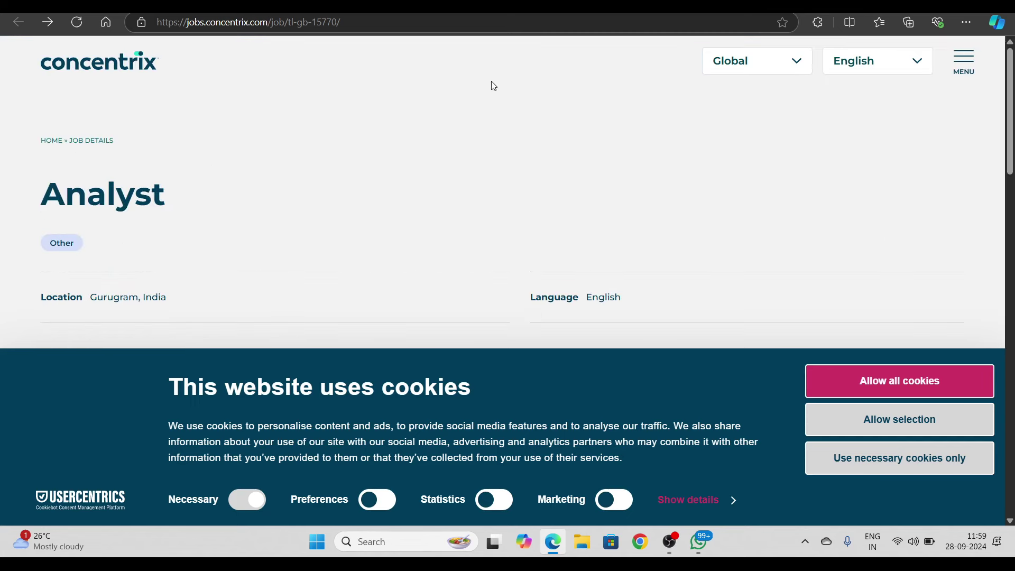